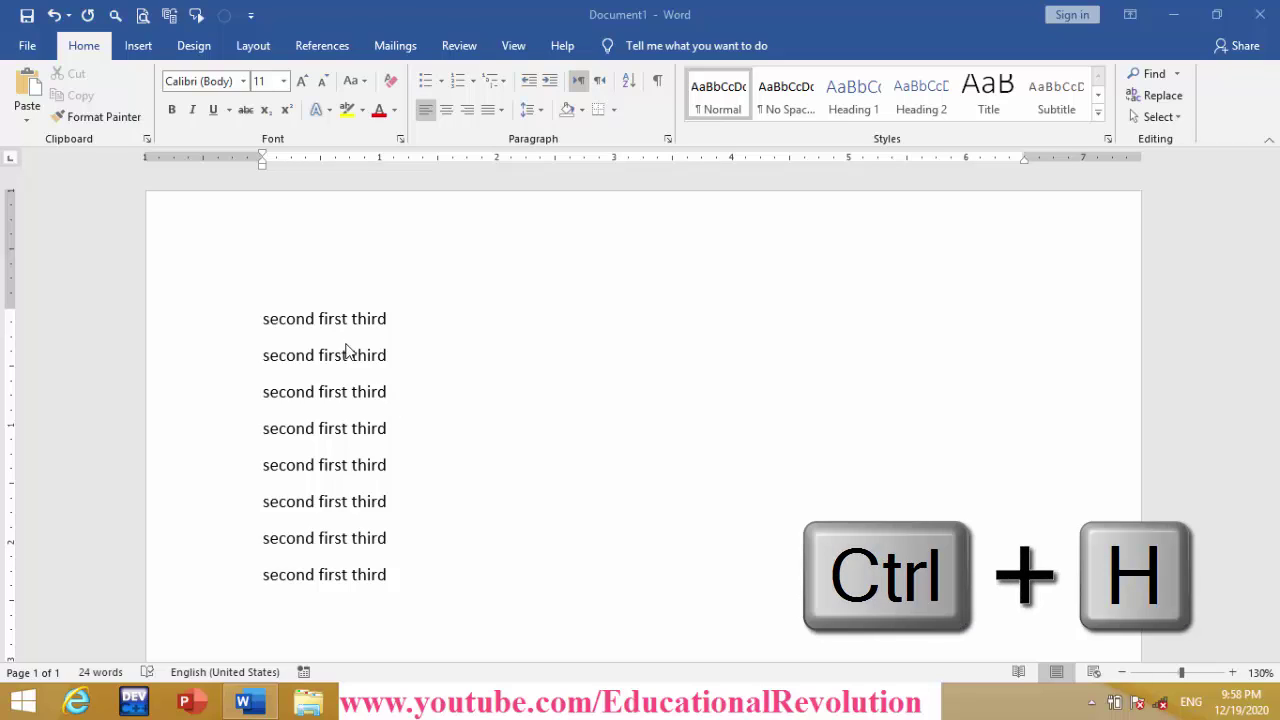
Open Find and Replace and enter the search pattern (<second>) (<first>) (<third>), fixing typos.
{"action": "left_click", "coordinate": [385, 360]}
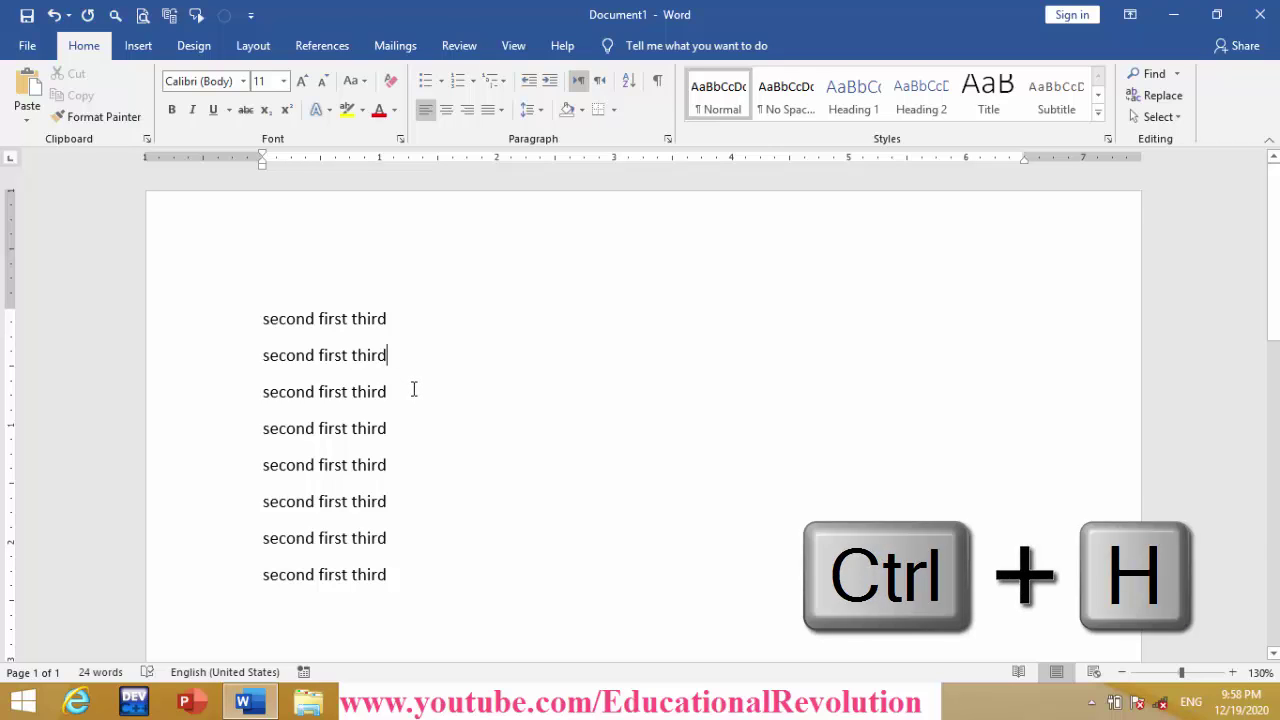
{"action": "key", "text": "ctrl+h"}
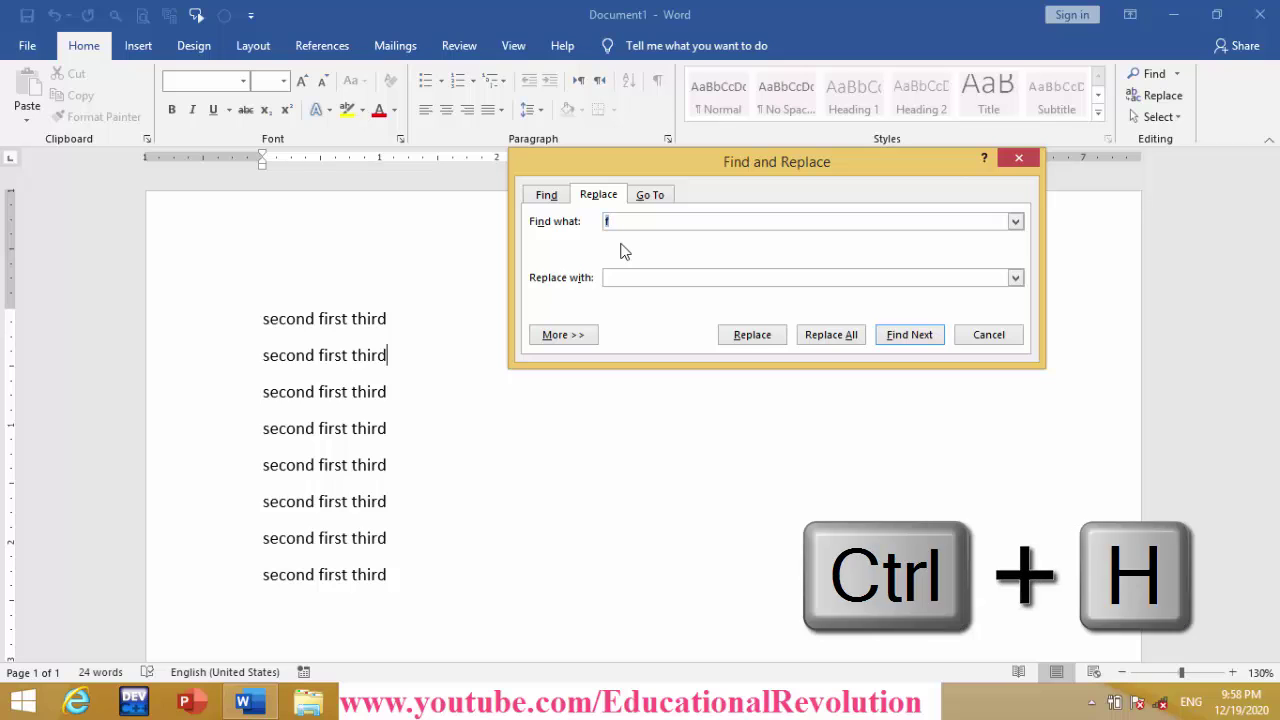
{"action": "type", "text": "(<"}
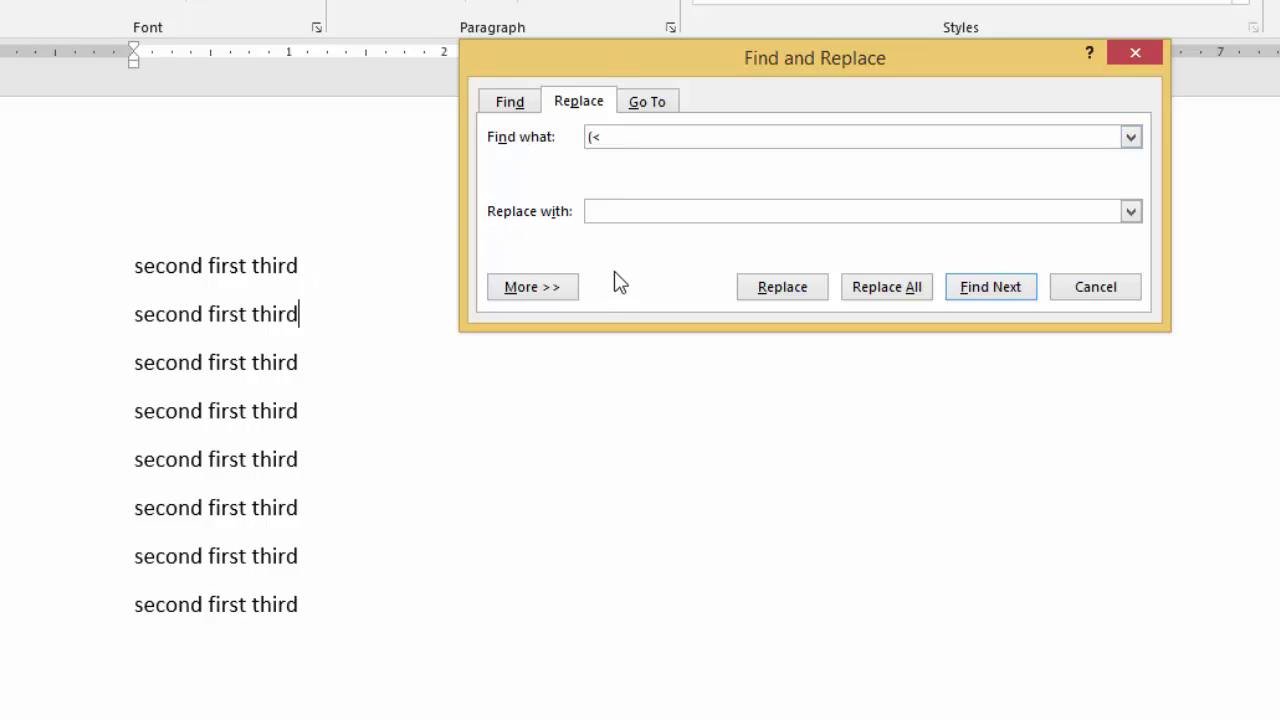
{"action": "type", "text": "second"}
{"action": "type", "text": ">)"}
{"action": "type", "text": ")"}
{"action": "type", "text": "("}
{"action": "type", "text": "firs"}
{"action": "type", "text": "t"}
{"action": "key", "text": "BackSpace"}
{"action": "key", "text": "BackSpace"}
{"action": "key", "text": "BackSpace"}
{"action": "key", "text": "BackSpace"}
{"action": "key", "text": "BackSpace"}
{"action": "key", "text": "BackSpace"}
{"action": "key", "text": "BackSpace"}
{"action": "type", "text": "(<"}
{"action": "type", "text": "first"}
{"action": "type", "text": ")"}
{"action": "key", "text": "BackSpace"}
{"action": "type", "text": ">)"}
{"action": "type", "text": " (<"}
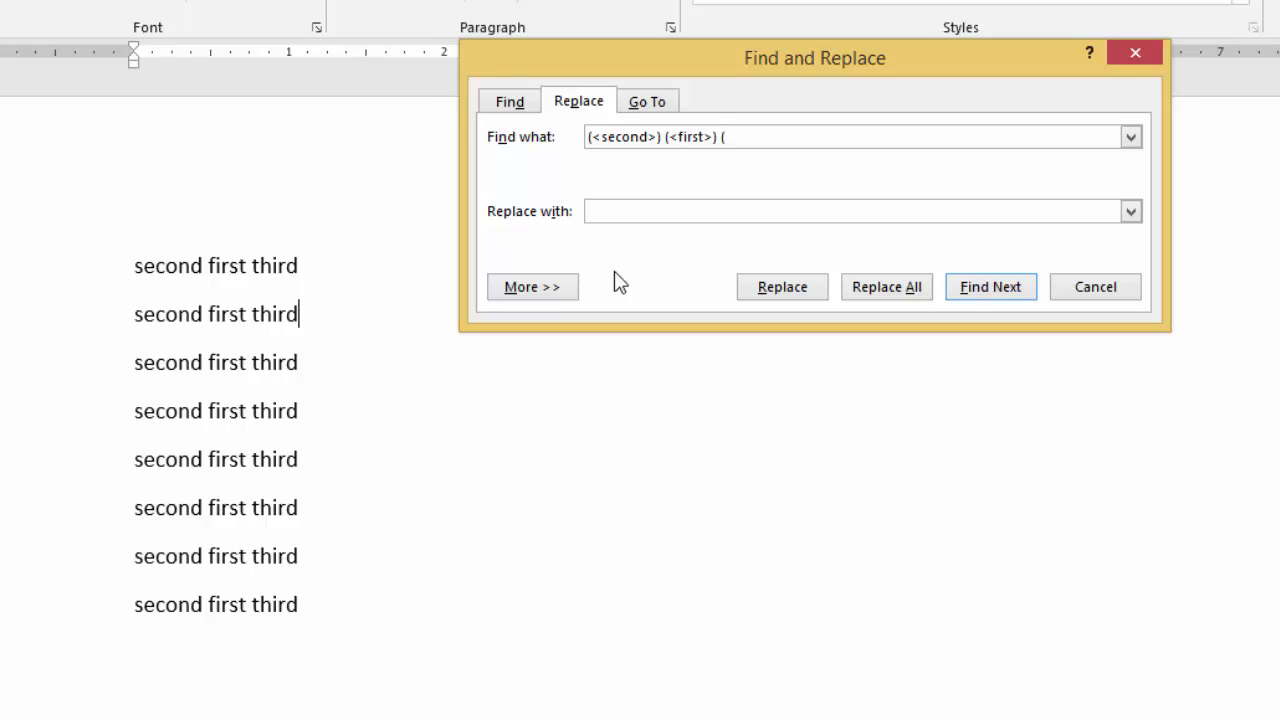
{"action": "type", "text": "thi"}
{"action": "type", "text": "rd"}
{"action": "type", "text": ">"}
{"action": "type", "text": ")"}
Enter \2 \3 \1 as the Replace with pattern.
{"action": "left_click", "coordinate": [655, 212]}
{"action": "type", "text": "2"}
{"action": "type", "text": "\\"}
{"action": "type", "text": "3"}
{"action": "type", "text": " \\"}
{"action": "type", "text": "1"}
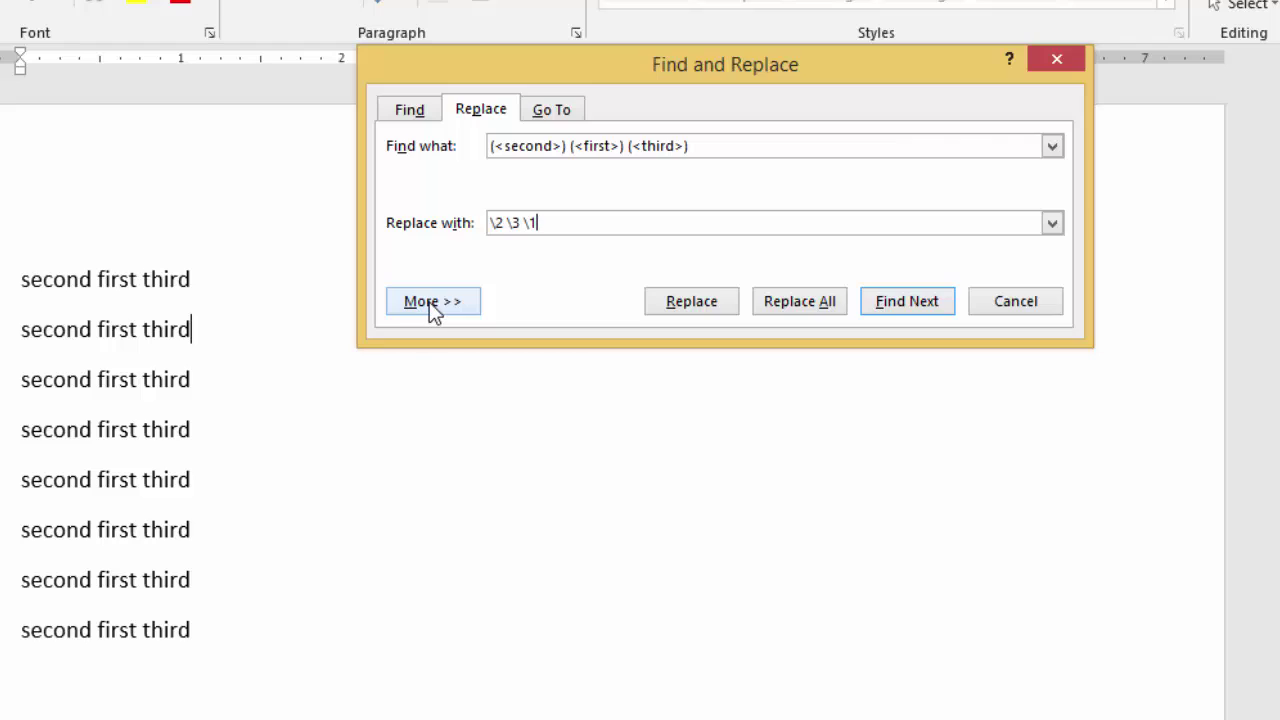
Enable Use wildcards and run Replace All, reordering all eight lines to 'first third second'.
{"action": "left_click", "coordinate": [433, 305]}
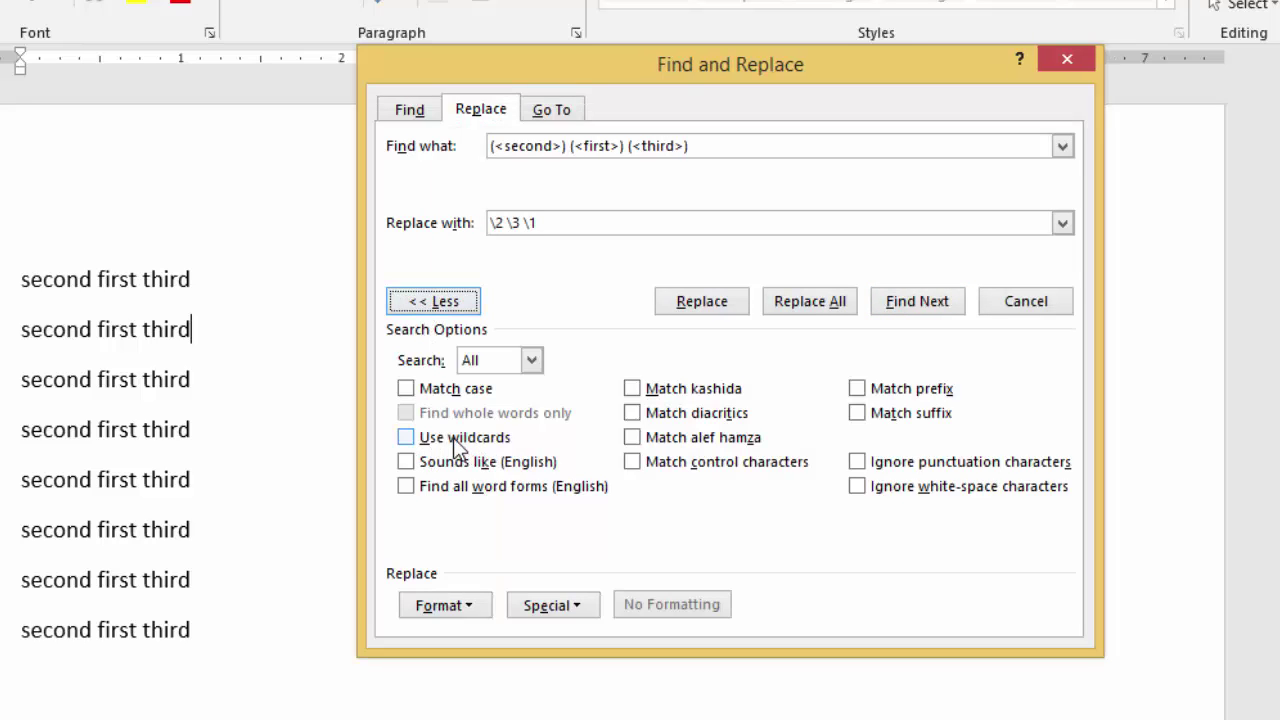
{"action": "left_click", "coordinate": [458, 441]}
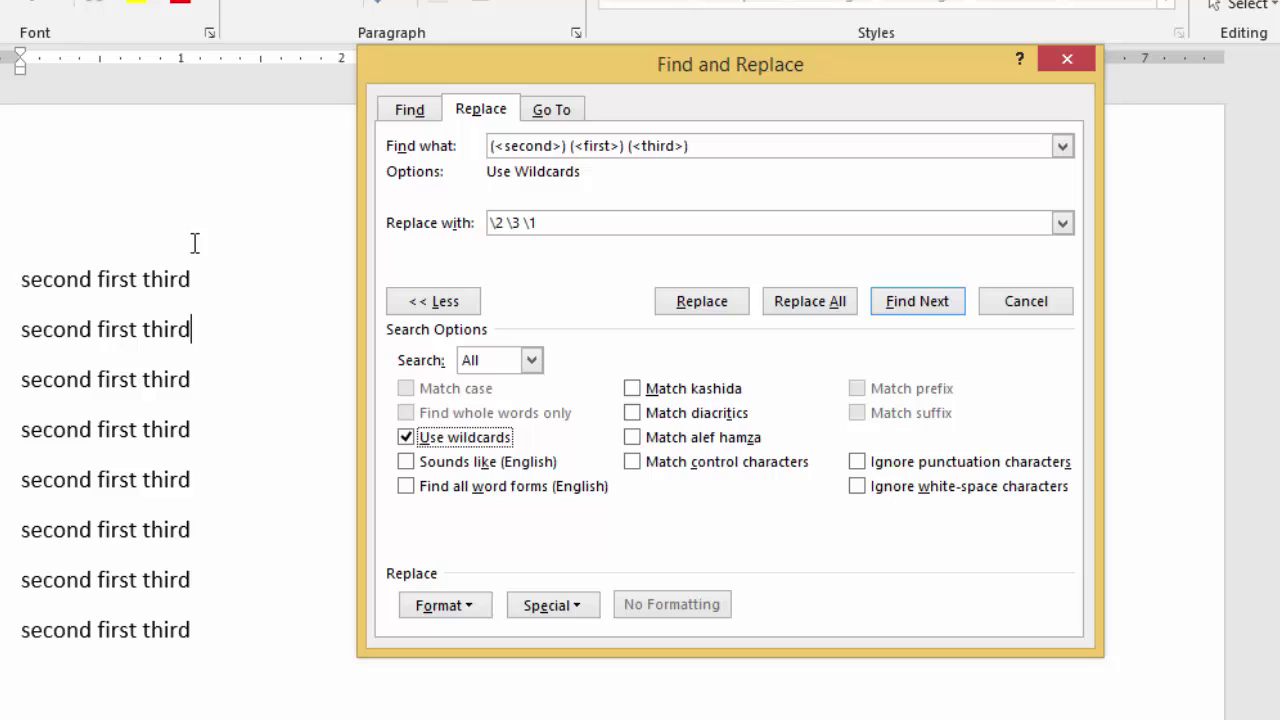
{"action": "left_click", "coordinate": [795, 305]}
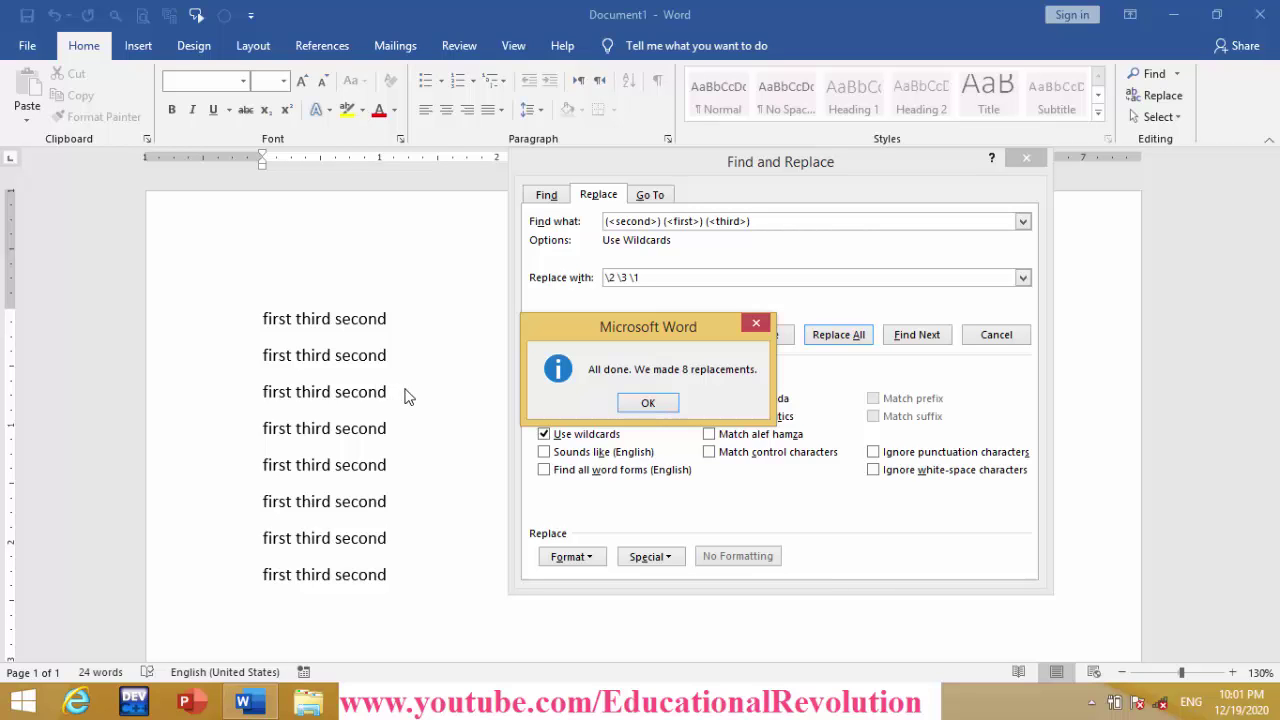
Acknowledge the 'All done. We made 8 replacements' message with OK.
{"action": "left_click", "coordinate": [656, 404]}
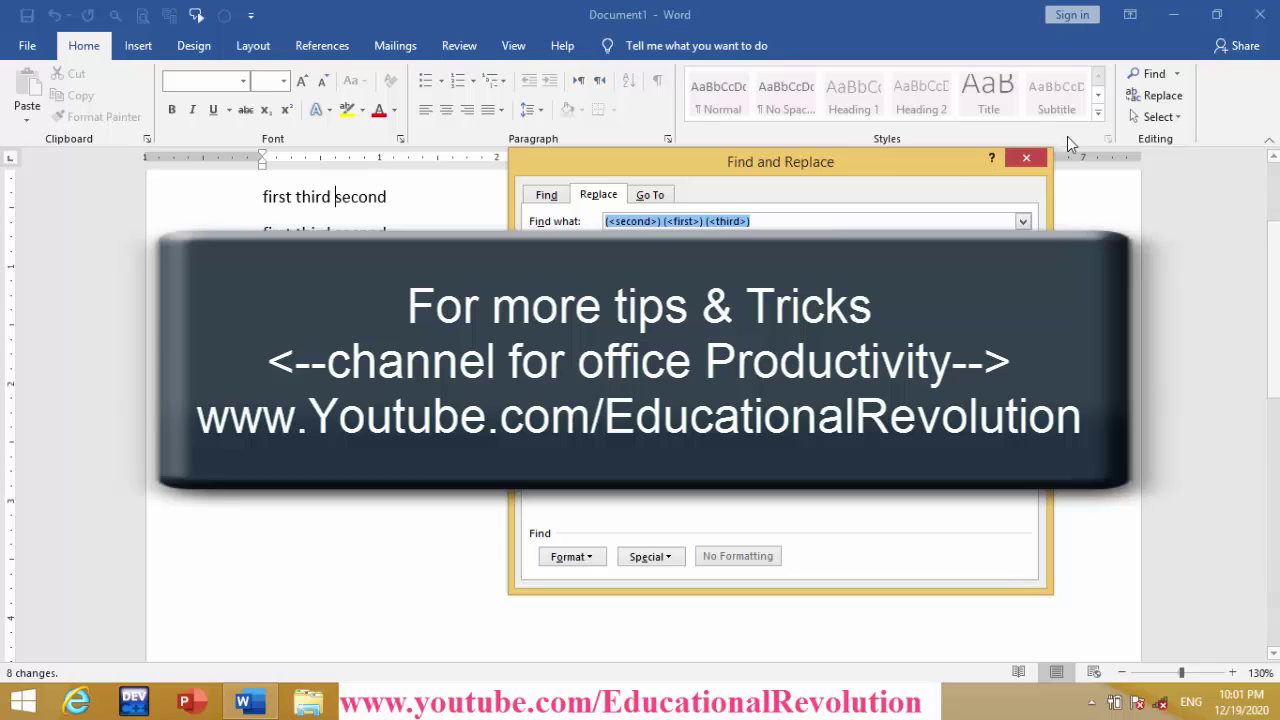
Close the Find and Replace dialog and return to the top of the document.
{"action": "left_click", "coordinate": [1027, 158]}
{"action": "scroll", "coordinate": [640, 400], "scroll_direction": "up", "scroll_amount": 5}
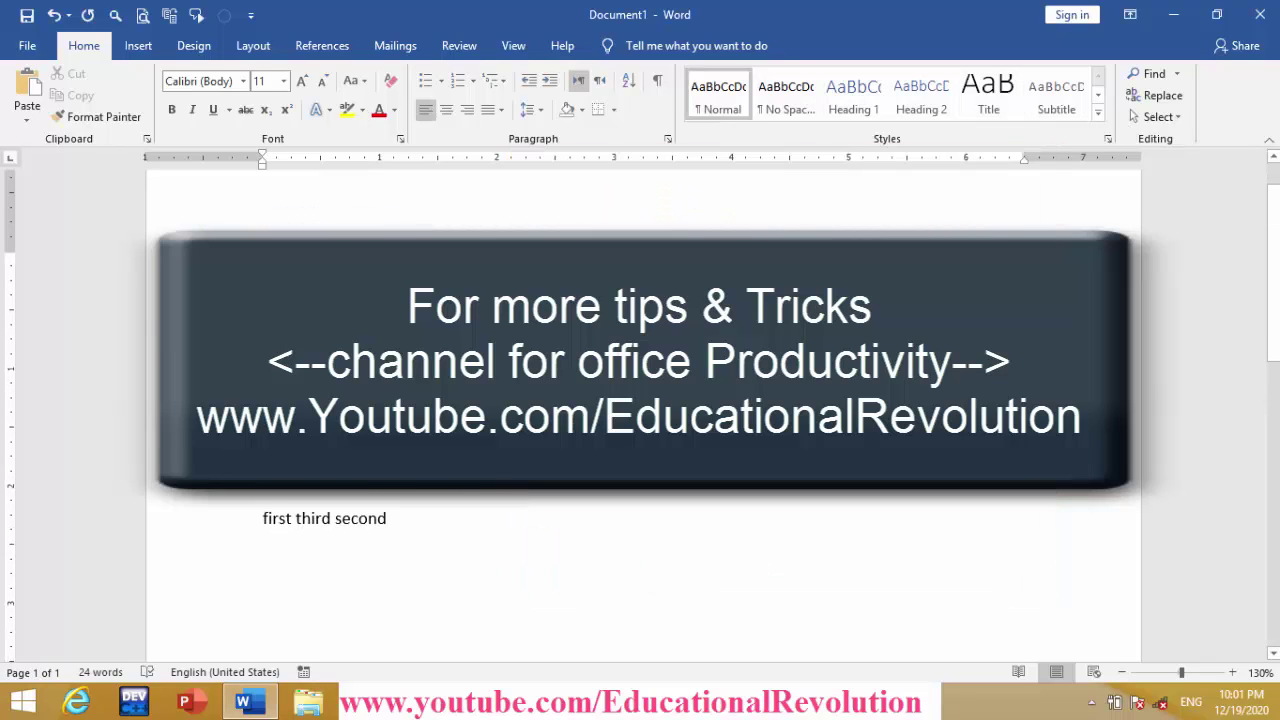